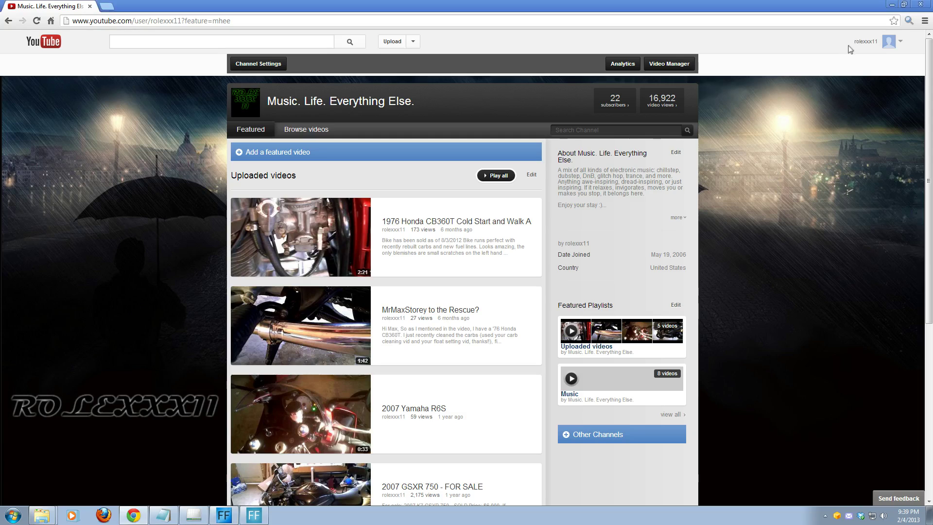
Go to your own channel page, 'Music. Life. Everything Else.', from the account panel
{"action": "left_click", "coordinate": [902, 43]}
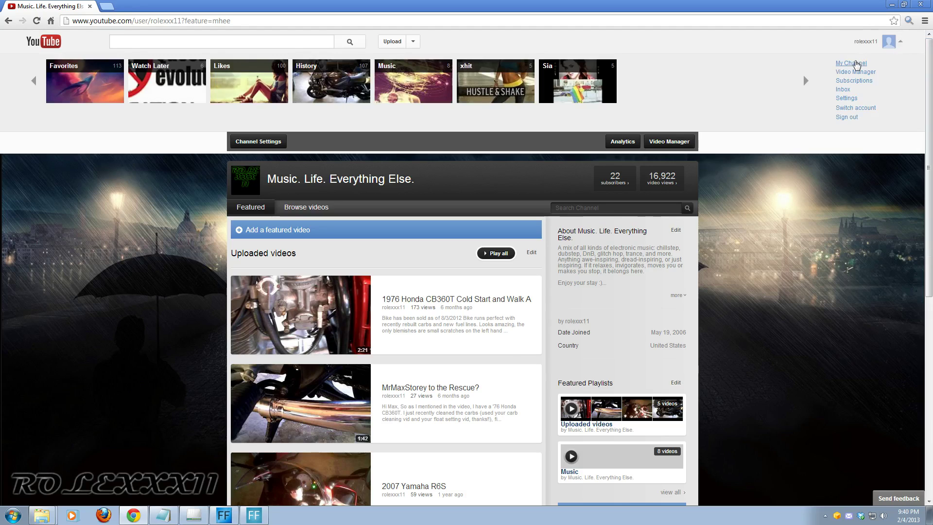
{"action": "left_click", "coordinate": [854, 63]}
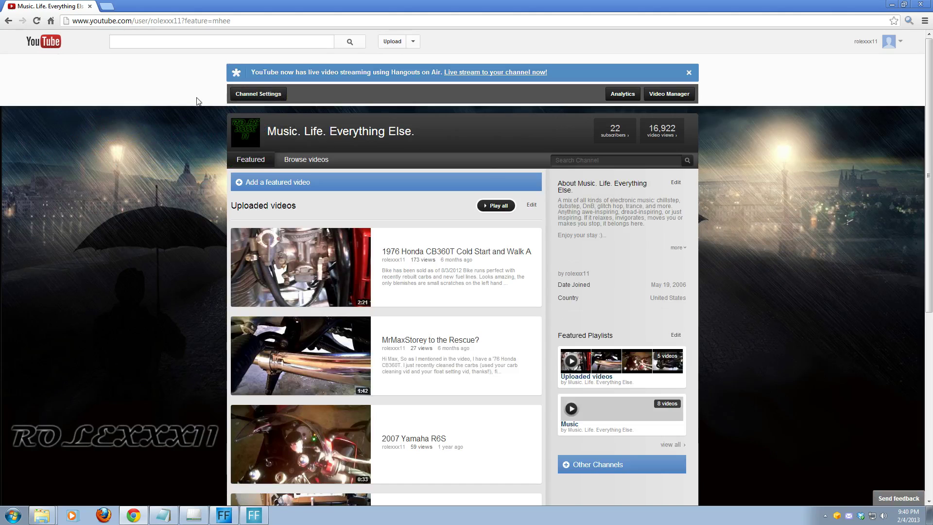
In Channel Settings, preview the Live Broadcaster, Everything, Blogger and Overview layouts
{"action": "left_click", "coordinate": [258, 93]}
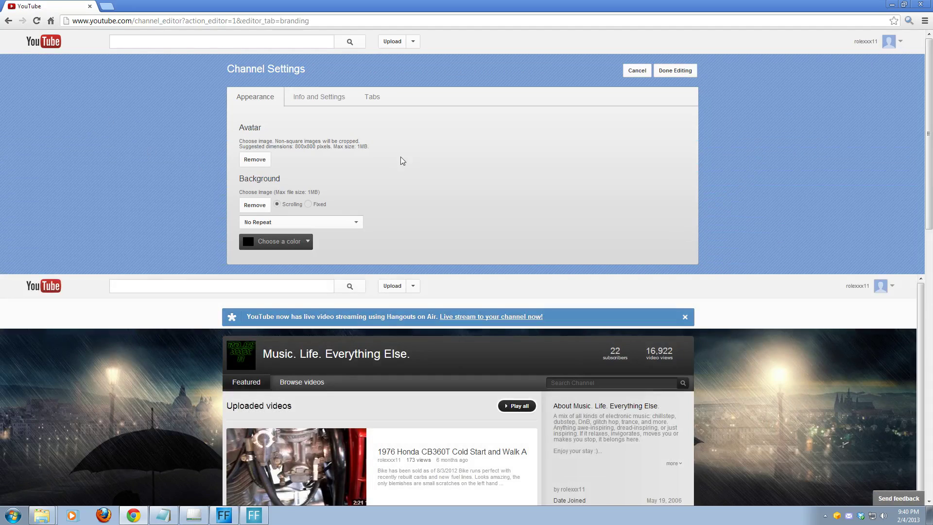
{"action": "left_click", "coordinate": [373, 97]}
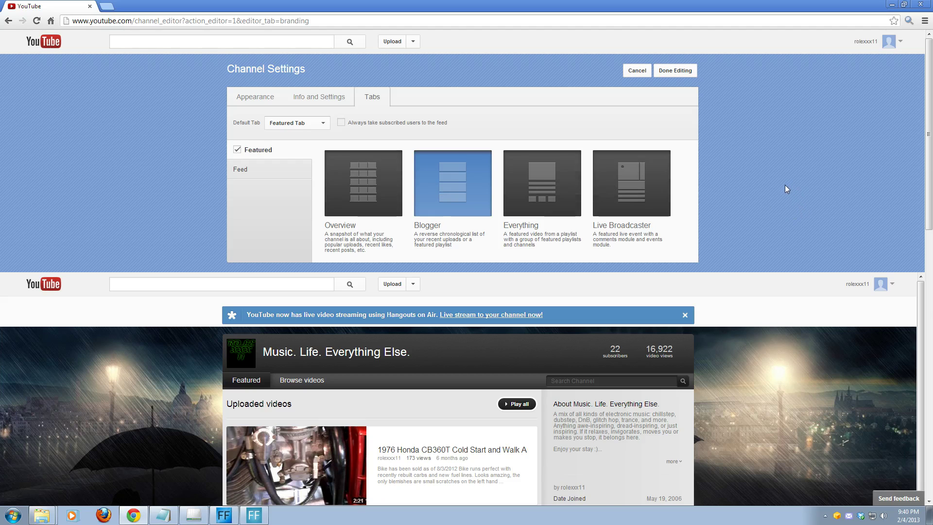
{"action": "left_click", "coordinate": [638, 182]}
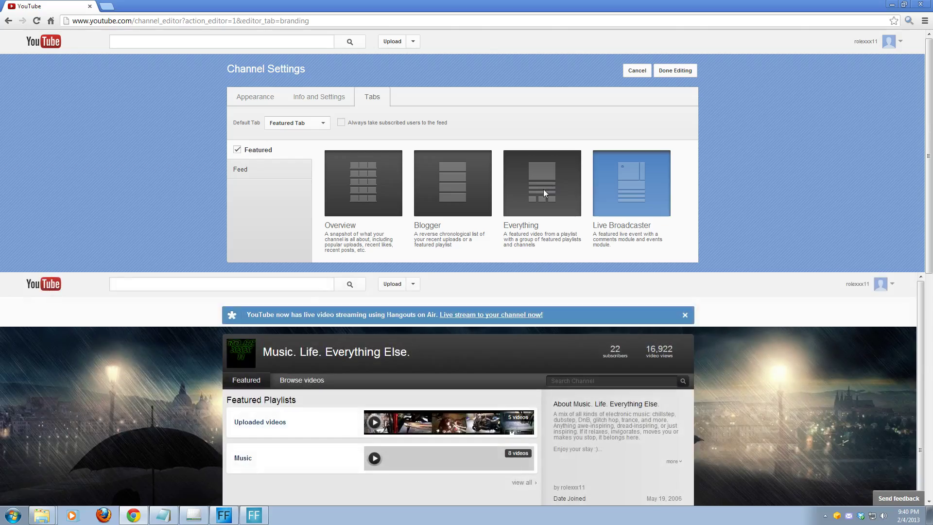
{"action": "left_click", "coordinate": [543, 190]}
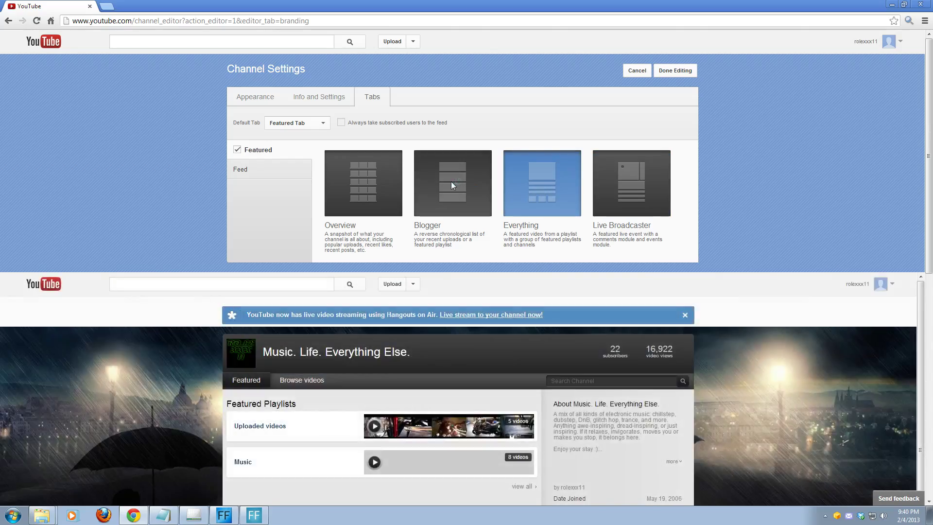
{"action": "left_click", "coordinate": [451, 182]}
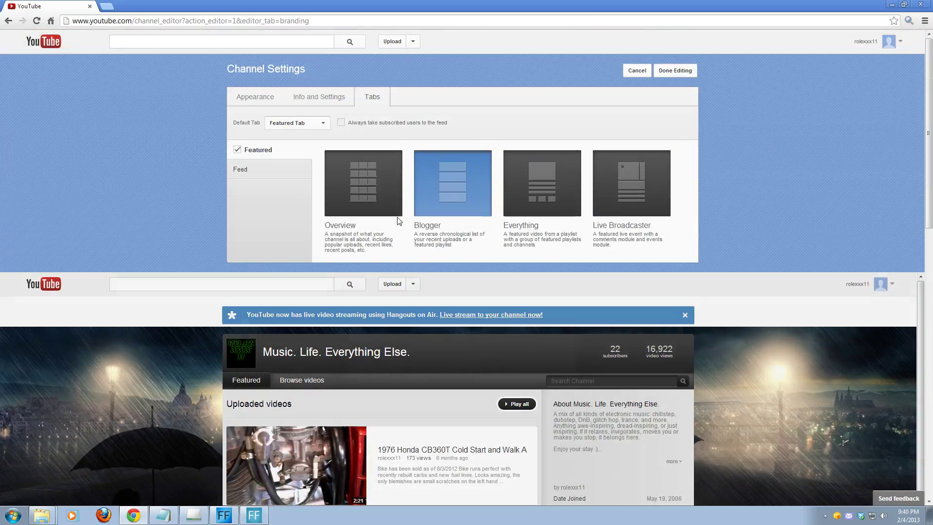
{"action": "left_click", "coordinate": [391, 209]}
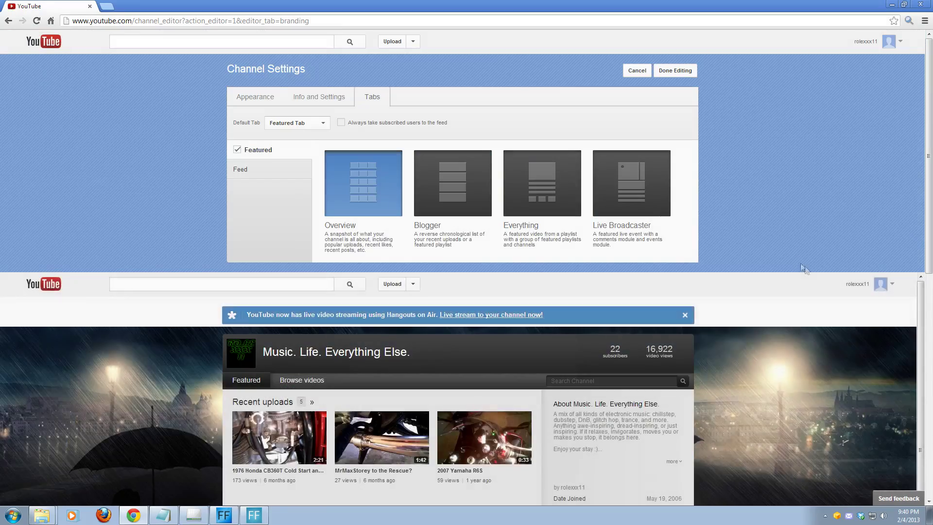
Set the Featured tab back to the Blogger layout and save the channel settings
{"action": "scroll", "coordinate": [774, 283], "scroll_direction": "down", "scroll_amount": 4}
{"action": "scroll", "coordinate": [791, 282], "scroll_direction": "up", "scroll_amount": 4}
{"action": "left_click", "coordinate": [453, 182]}
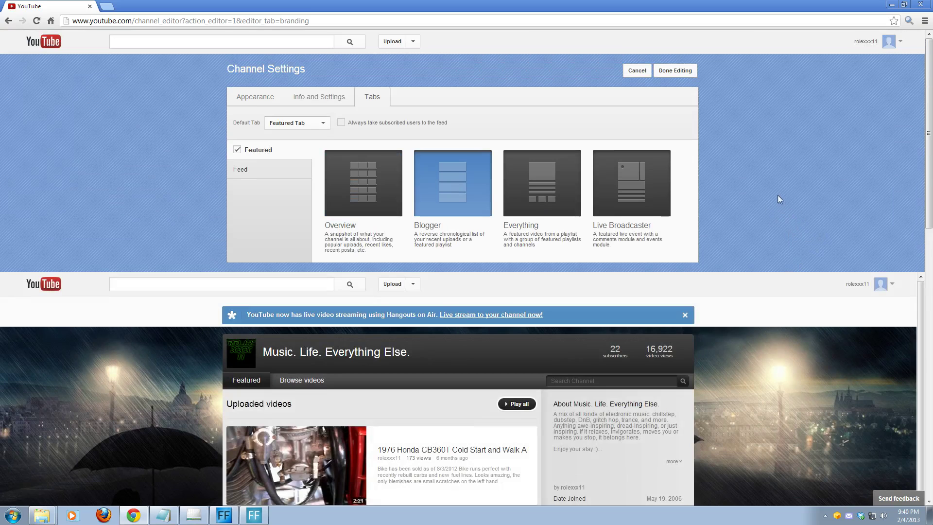
{"action": "left_click", "coordinate": [685, 71]}
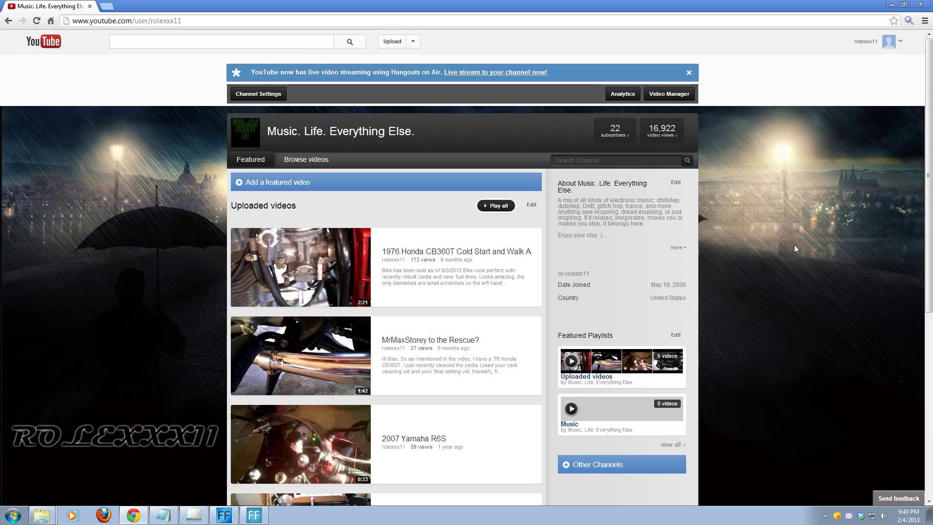
Add a featured video, keeping Uploaded videos as the video source
{"action": "left_click", "coordinate": [287, 183]}
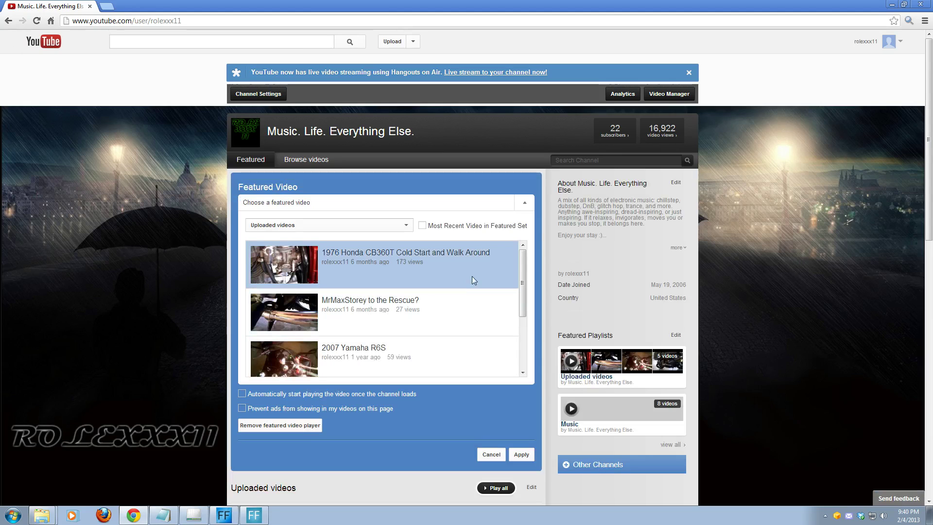
{"action": "scroll", "coordinate": [517, 294], "scroll_direction": "down", "scroll_amount": 1}
{"action": "scroll", "coordinate": [518, 294], "scroll_direction": "down", "scroll_amount": 1}
{"action": "scroll", "coordinate": [524, 258], "scroll_direction": "up", "scroll_amount": 2}
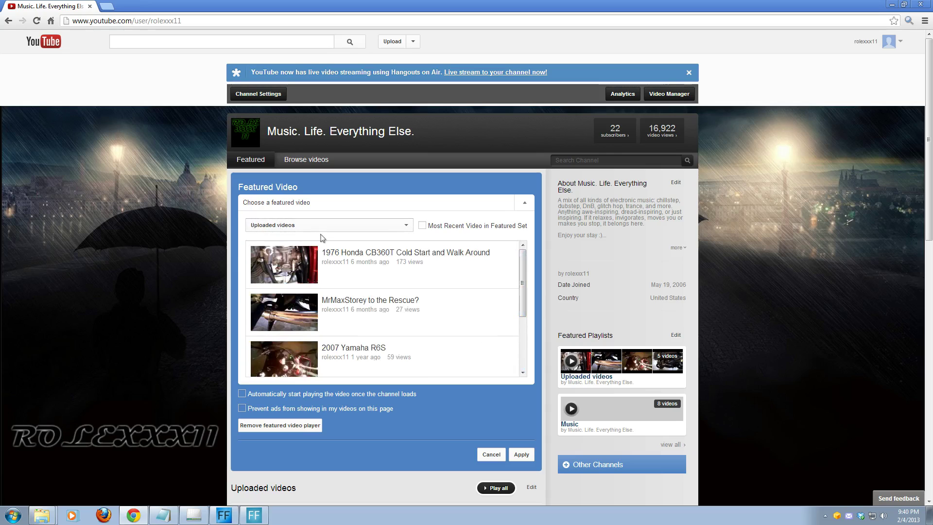
{"action": "left_click", "coordinate": [406, 226]}
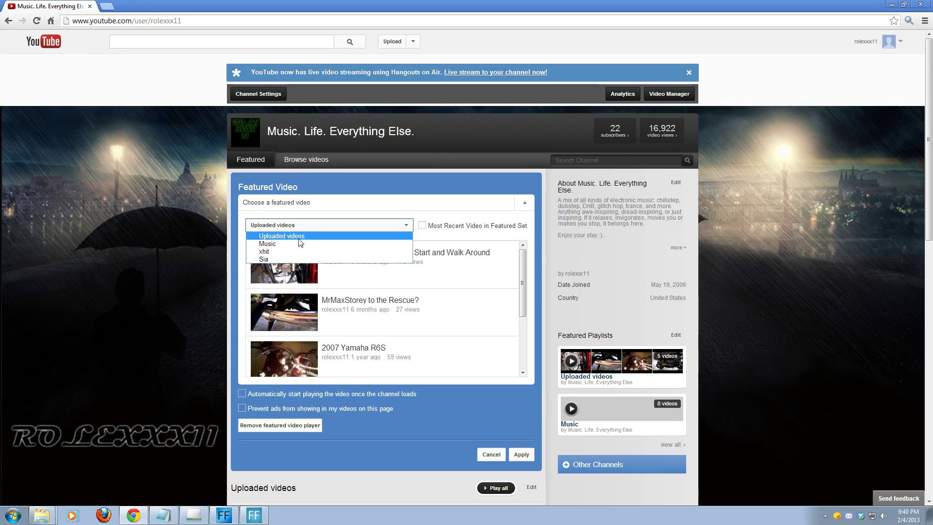
{"action": "left_click", "coordinate": [404, 225]}
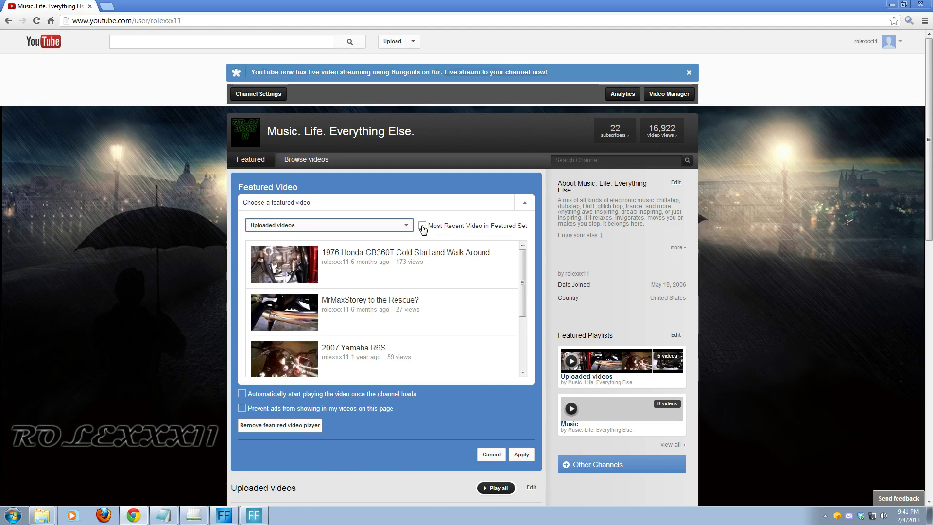
Select '1976 Honda CB360T Cold Start and Walk Around' as the featured video, leaving most-recent-video off
{"action": "left_click", "coordinate": [422, 226]}
{"action": "left_click", "coordinate": [422, 226]}
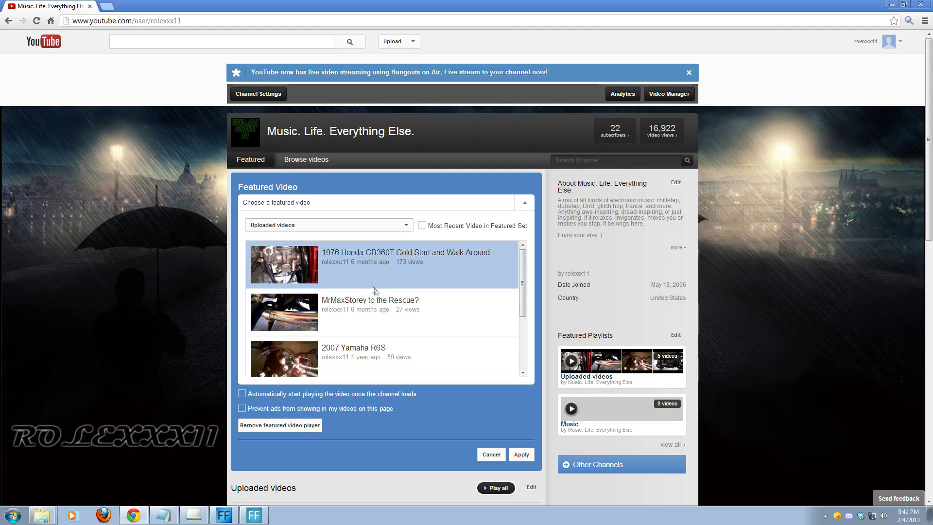
{"action": "left_click", "coordinate": [392, 352]}
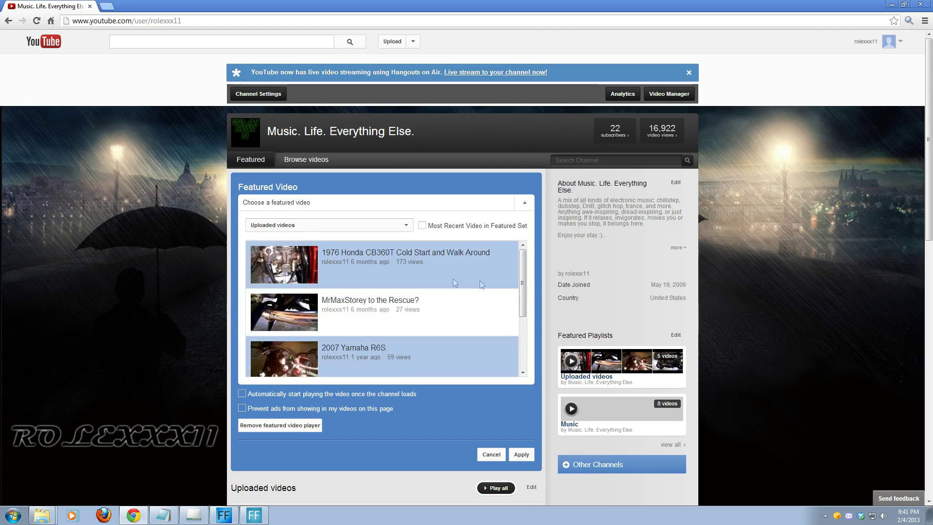
{"action": "scroll", "coordinate": [452, 292], "scroll_direction": "down", "scroll_amount": 1}
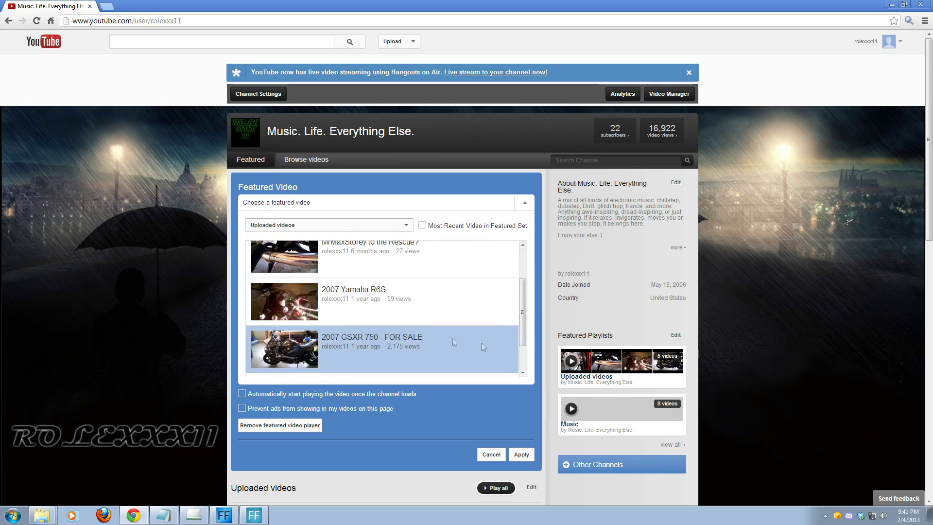
{"action": "left_click_drag", "start_coordinate": [523, 308], "coordinate": [522, 268]}
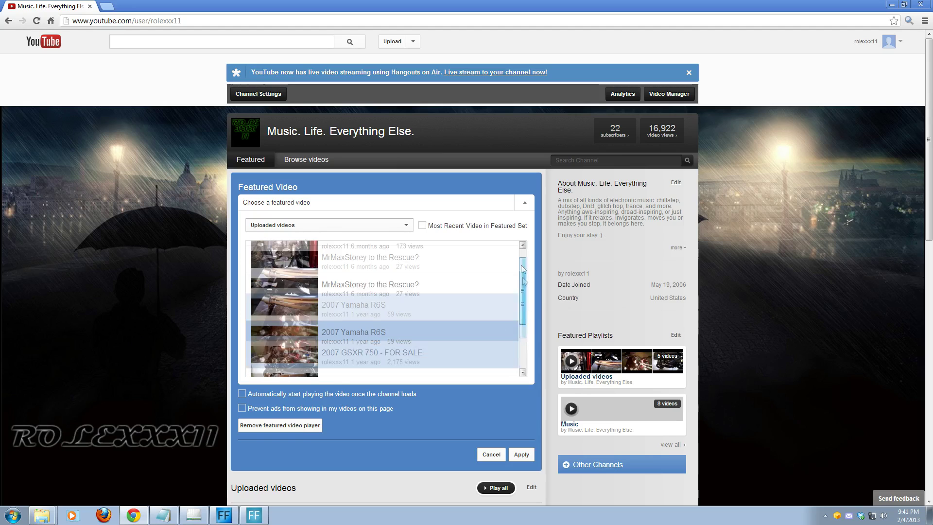
{"action": "left_click", "coordinate": [406, 265]}
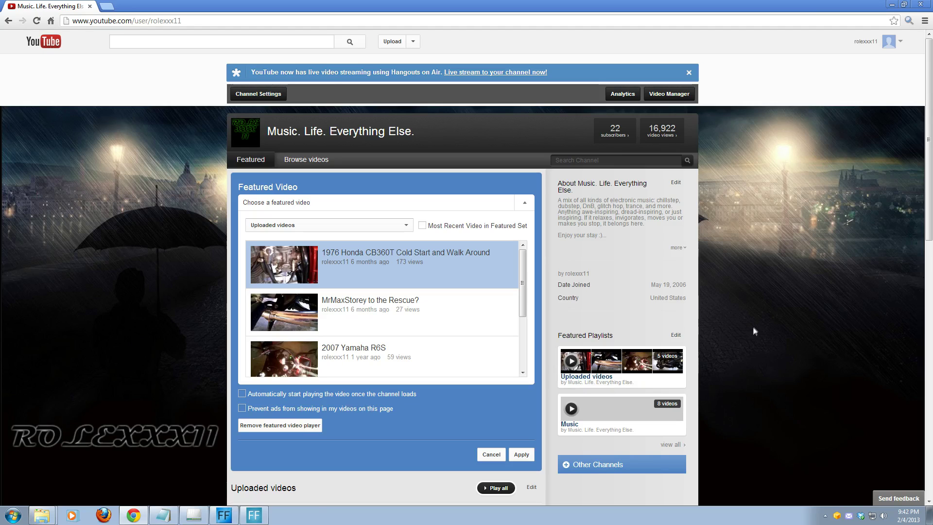
{"action": "scroll", "coordinate": [753, 330], "scroll_direction": "down", "scroll_amount": 1}
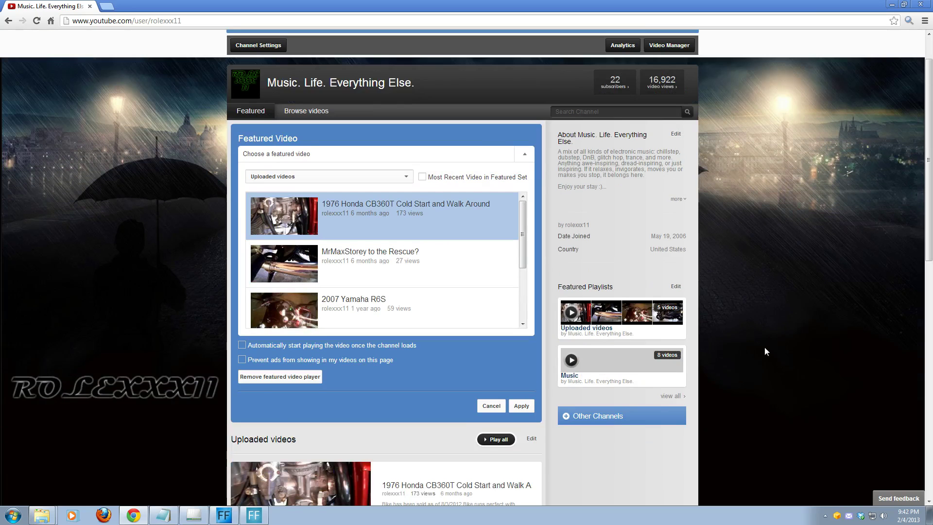
{"action": "scroll", "coordinate": [781, 345], "scroll_direction": "down", "scroll_amount": 1}
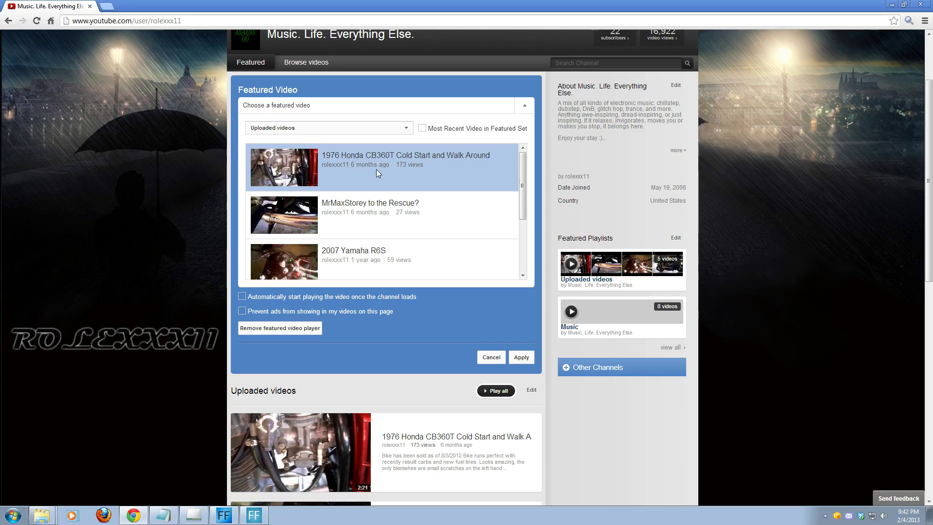
Apply the 1976 Honda CB360T video as featured, then briefly play and pause it
{"action": "left_click", "coordinate": [522, 358]}
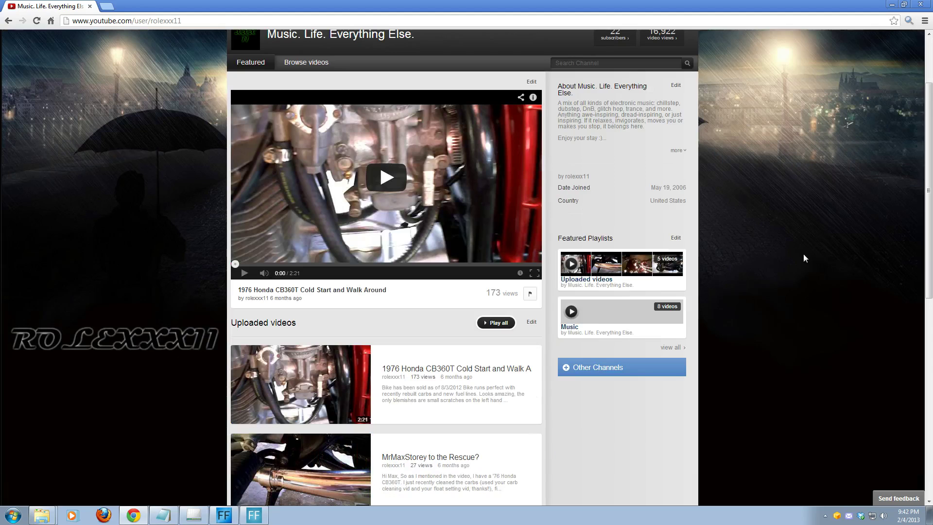
{"action": "scroll", "coordinate": [791, 249], "scroll_direction": "up", "scroll_amount": 2}
{"action": "left_click", "coordinate": [406, 326]}
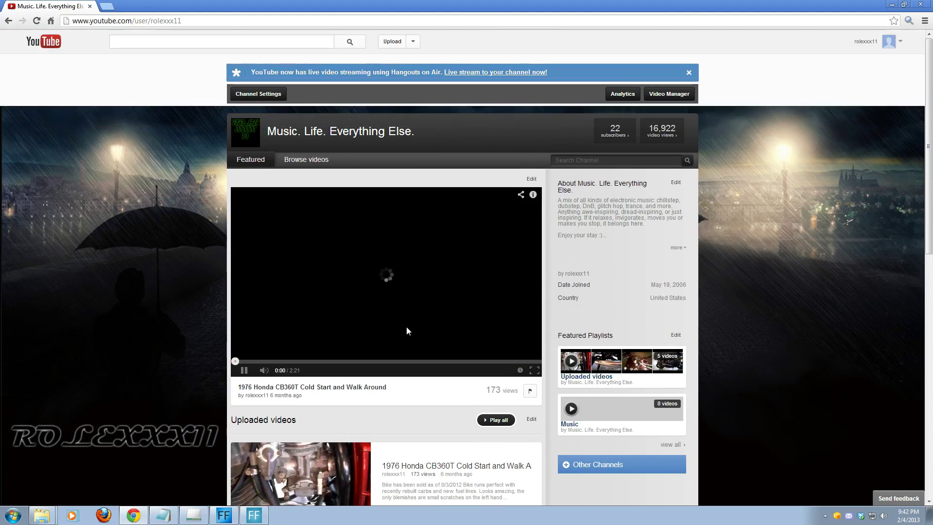
{"action": "left_click", "coordinate": [243, 370]}
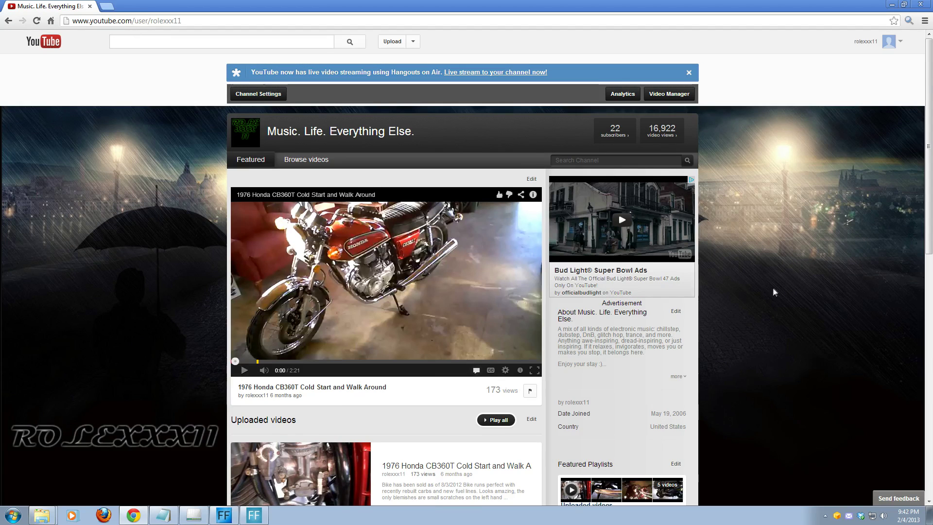
{"action": "scroll", "coordinate": [762, 286], "scroll_direction": "down", "scroll_amount": 1}
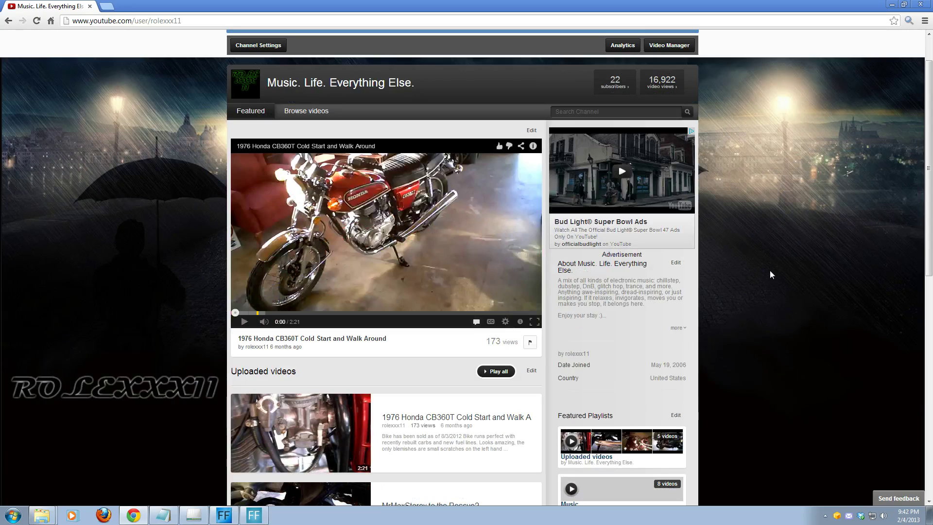
{"action": "scroll", "coordinate": [797, 272], "scroll_direction": "up", "scroll_amount": 1}
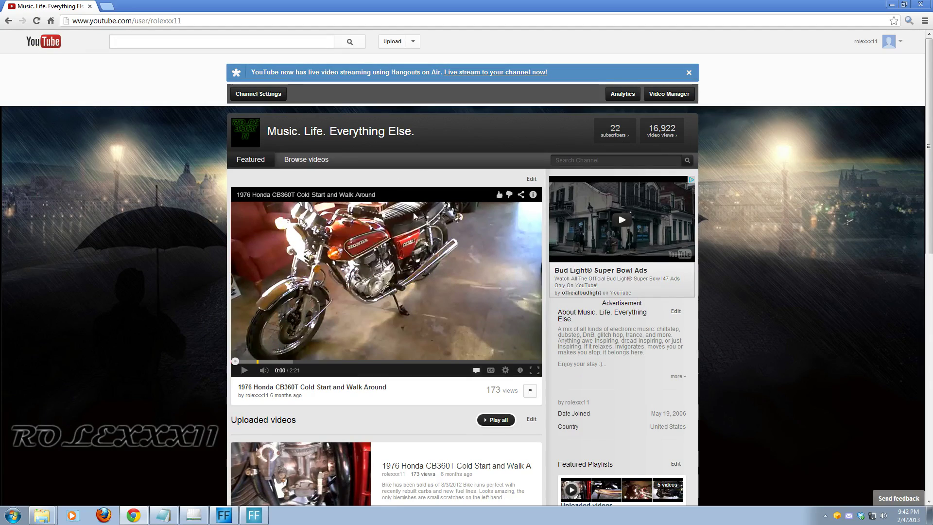
Choose '2007 GSXR 750 - FOR SALE' as featured, with autoplay on load and no ads
{"action": "left_click", "coordinate": [533, 180]}
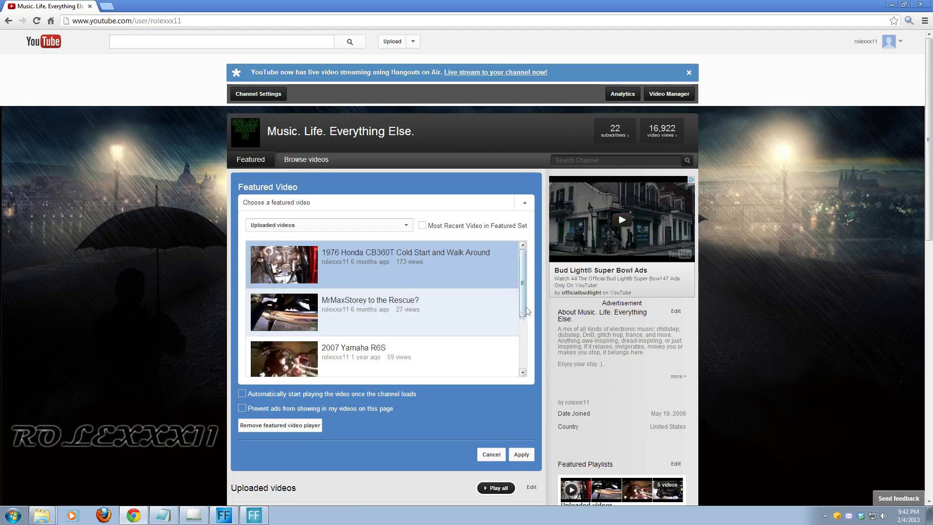
{"action": "left_click", "coordinate": [428, 311]}
{"action": "left_click", "coordinate": [455, 340]}
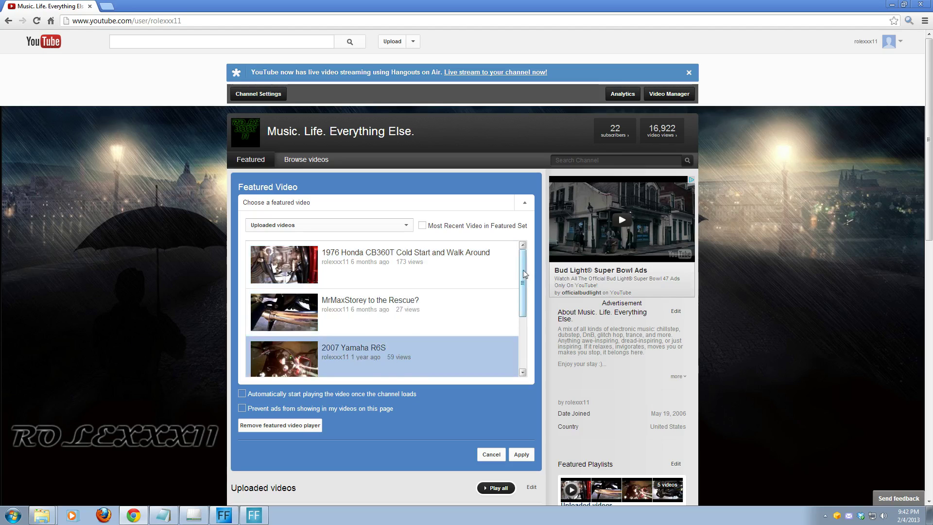
{"action": "scroll", "coordinate": [424, 306], "scroll_direction": "down", "scroll_amount": 2}
{"action": "left_click", "coordinate": [407, 339]}
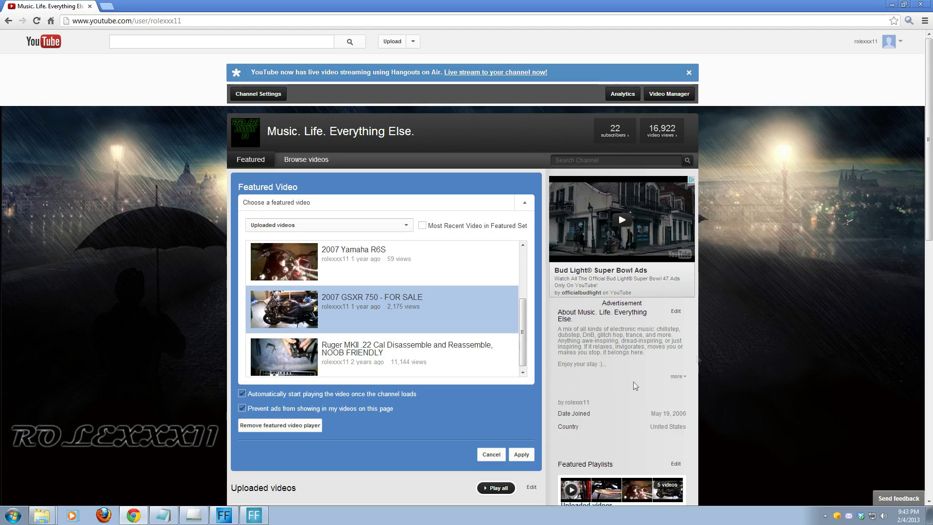
{"action": "scroll", "coordinate": [779, 309], "scroll_direction": "down", "scroll_amount": 2}
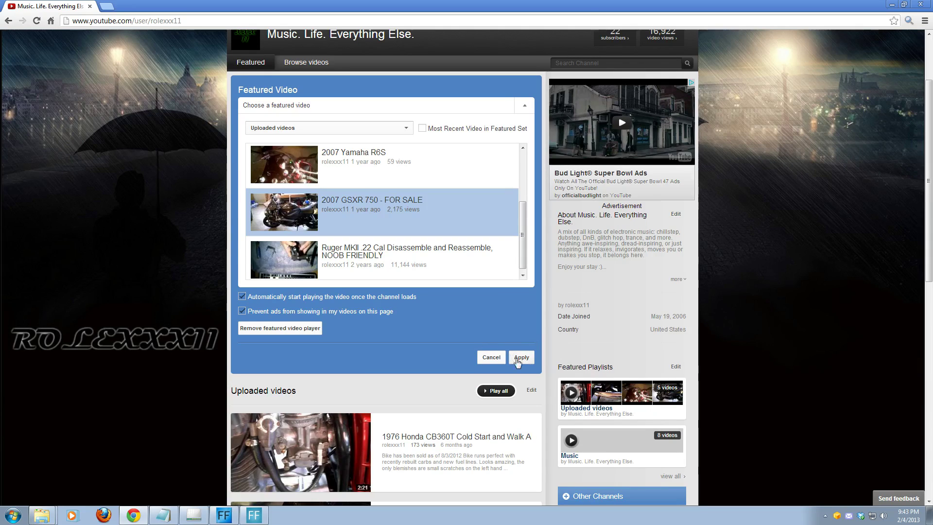
Apply the 2007 GSXR 750 featured settings, recheck both checkboxes, and apply again
{"action": "left_click", "coordinate": [522, 358]}
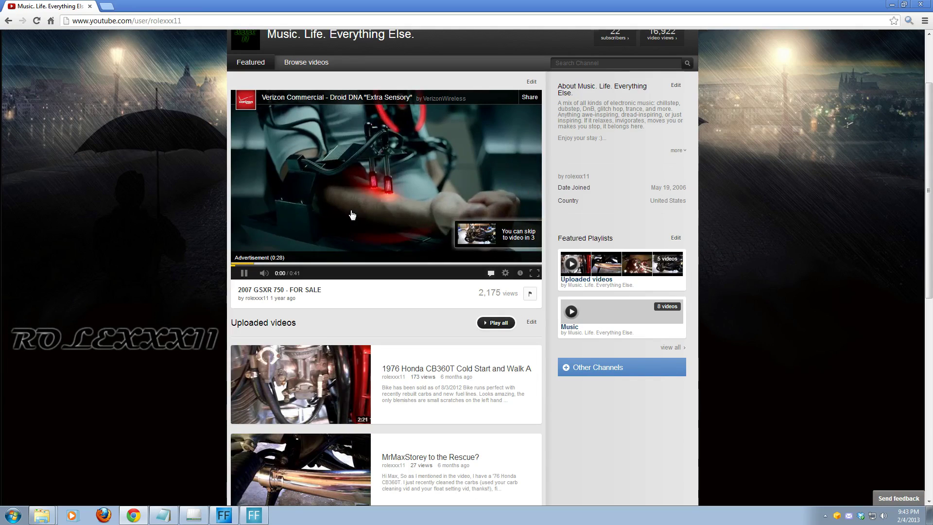
{"action": "scroll", "coordinate": [761, 266], "scroll_direction": "up", "scroll_amount": 2}
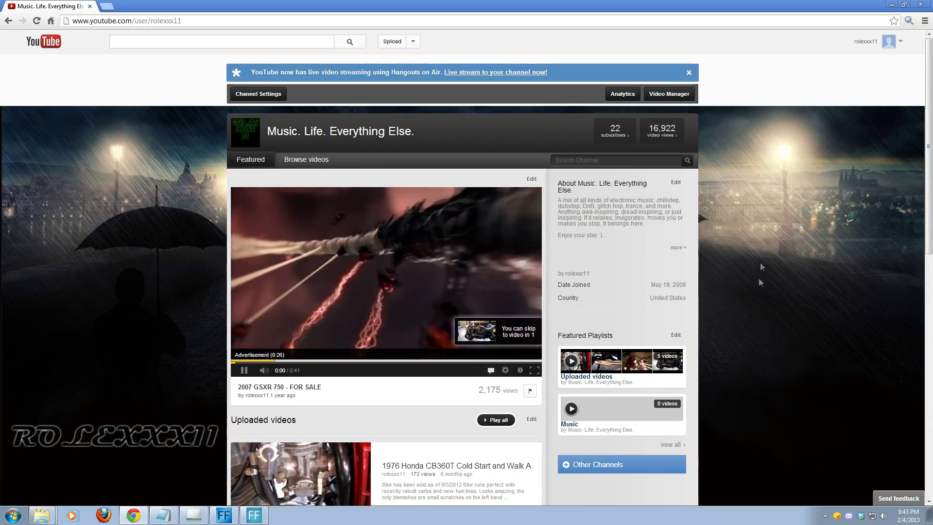
{"action": "scroll", "coordinate": [772, 295], "scroll_direction": "down", "scroll_amount": 2}
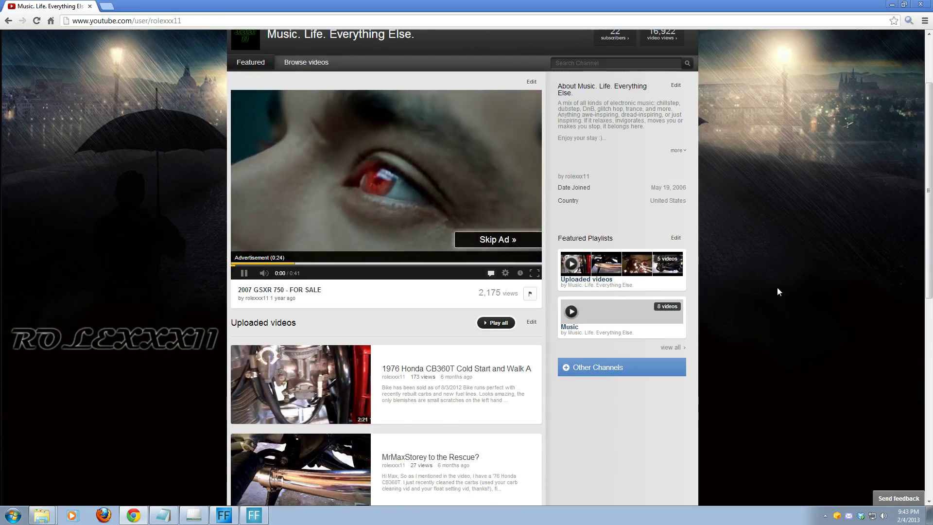
{"action": "scroll", "coordinate": [777, 289], "scroll_direction": "up", "scroll_amount": 1}
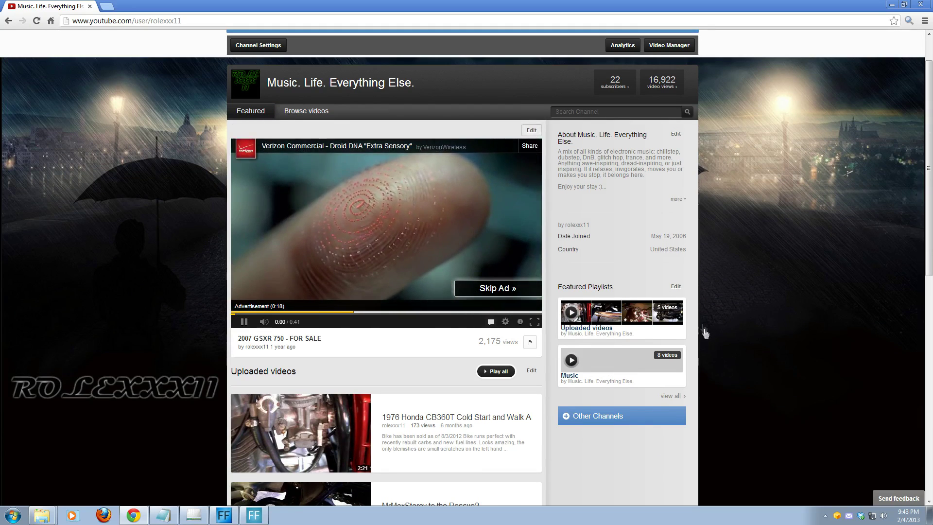
{"action": "left_click", "coordinate": [531, 131]}
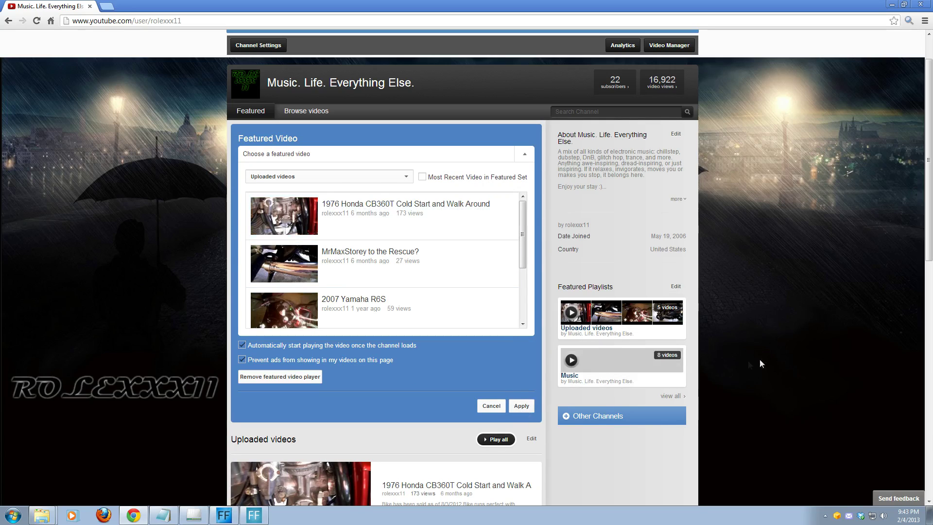
{"action": "left_click", "coordinate": [521, 411]}
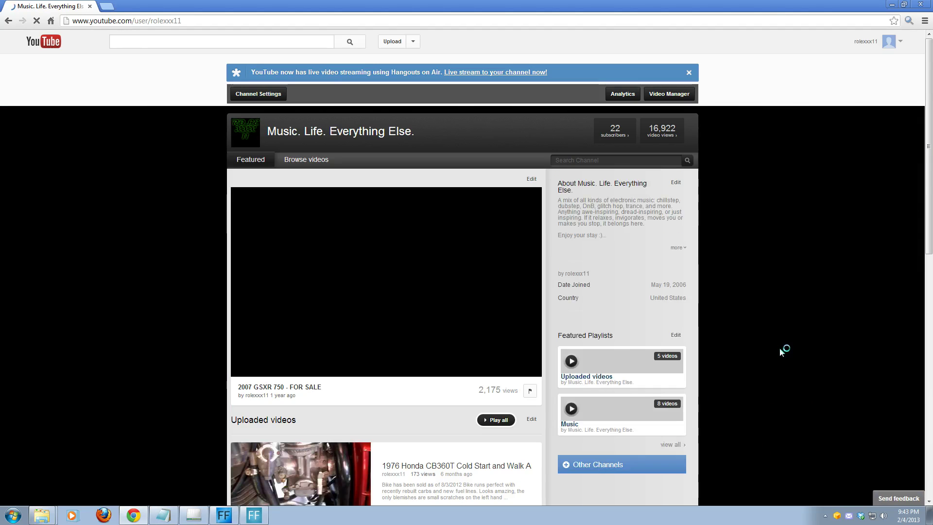
{"action": "scroll", "coordinate": [779, 348], "scroll_direction": "down", "scroll_amount": 1}
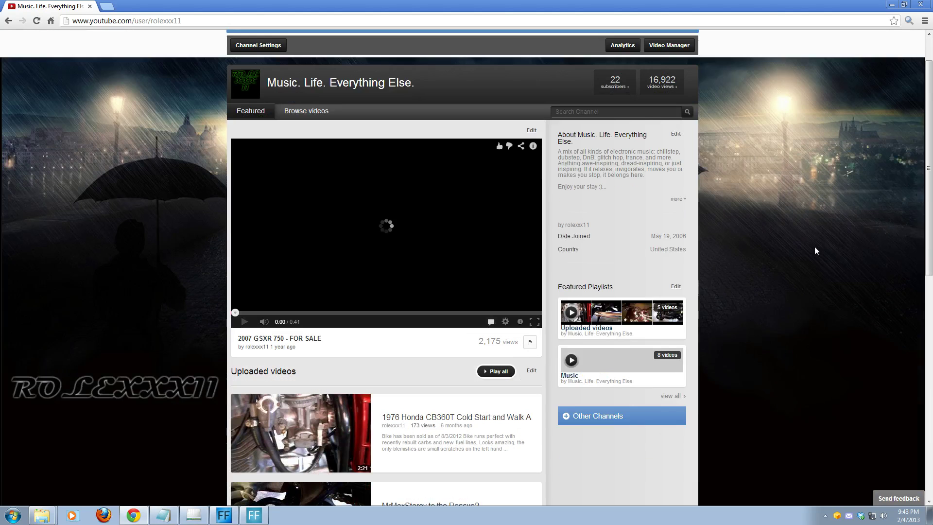